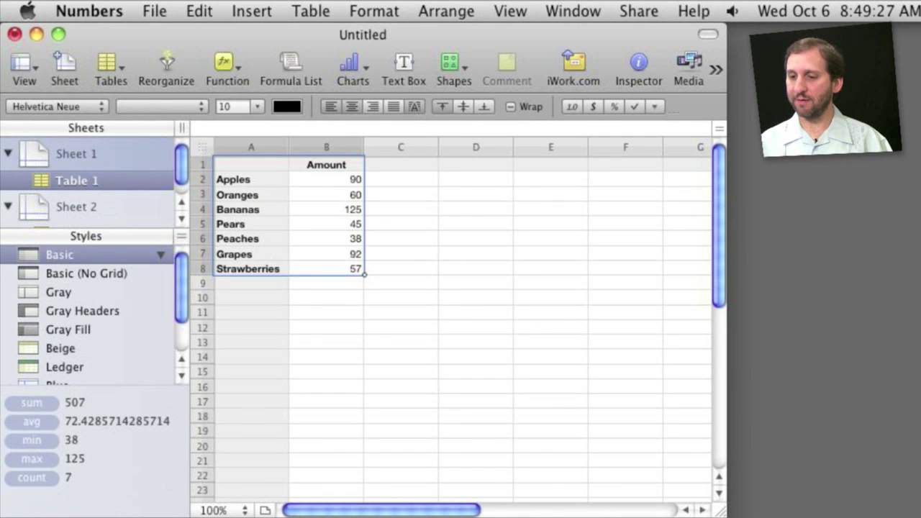
Bring the columns to the right of the fruit table into view
click(669, 510)
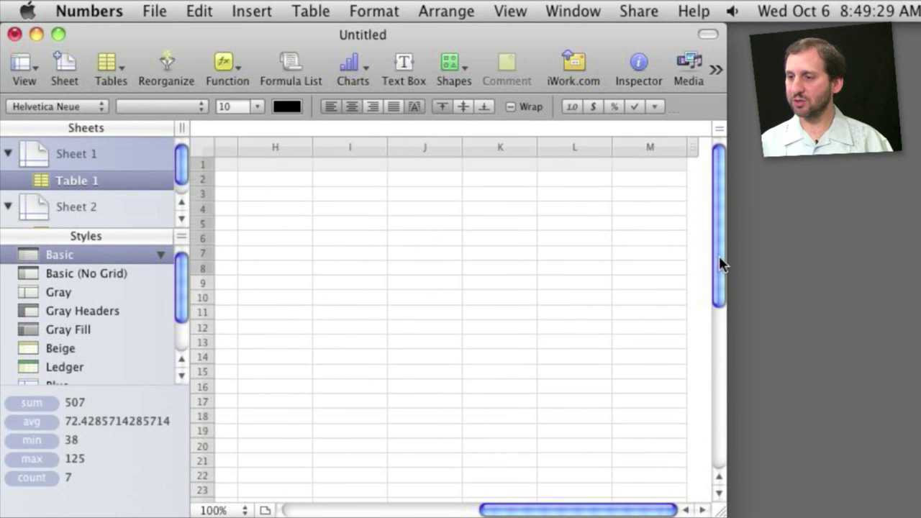
Shrink the fruit table to 2 columns and 8 rows, then select cells A1 through B8
click(719, 360)
drag(689, 484, 345, 255)
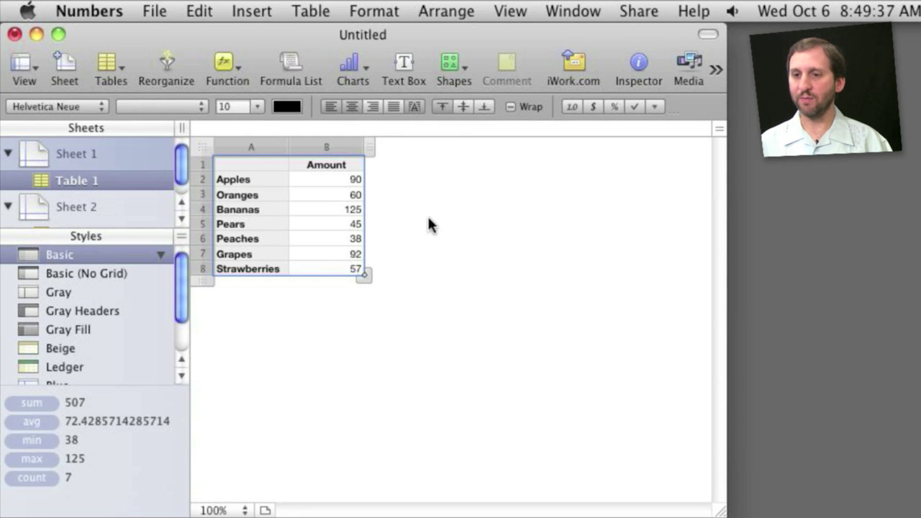
click(432, 225)
click(233, 165)
drag(232, 164, 339, 266)
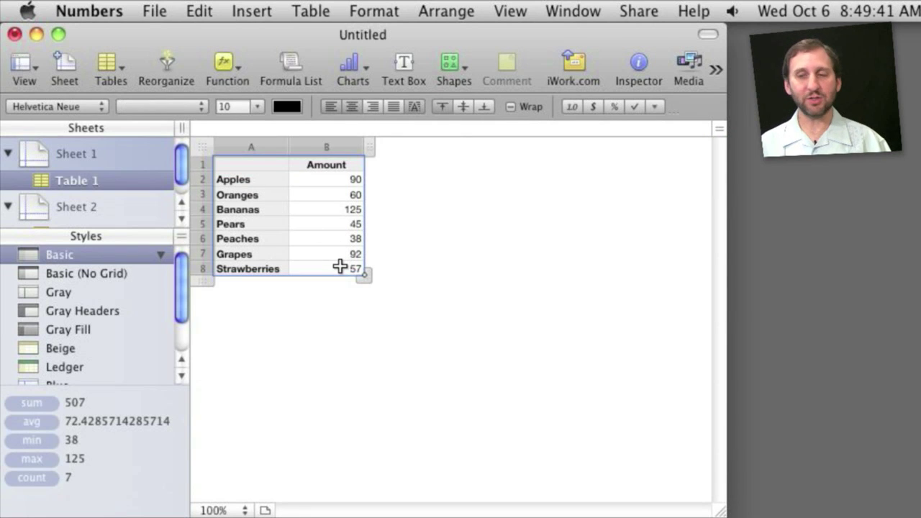
Insert a 3D pie chart of the fruit amounts and select Chart 2 in the Sheets list
click(351, 67)
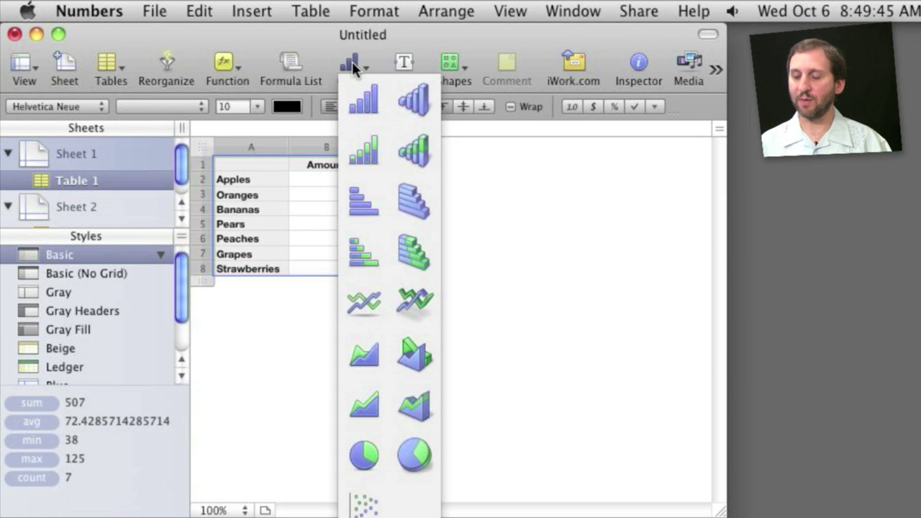
click(428, 453)
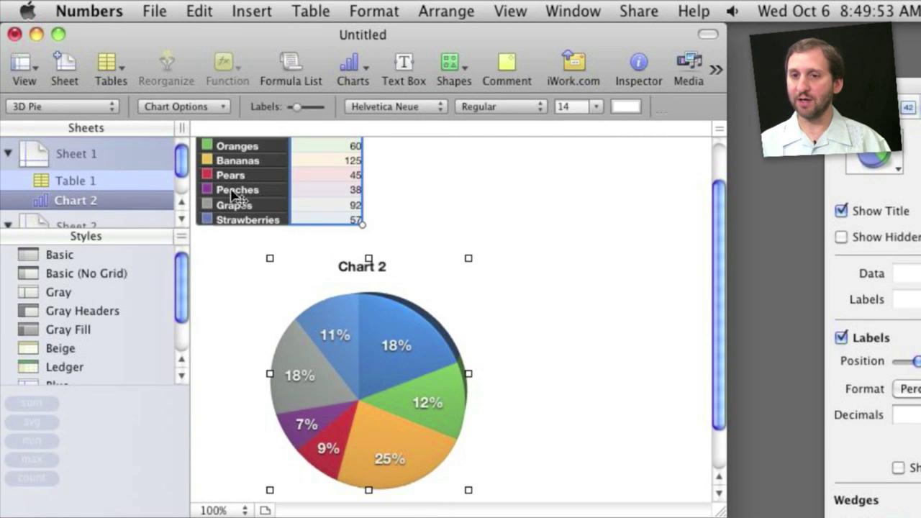
click(65, 177)
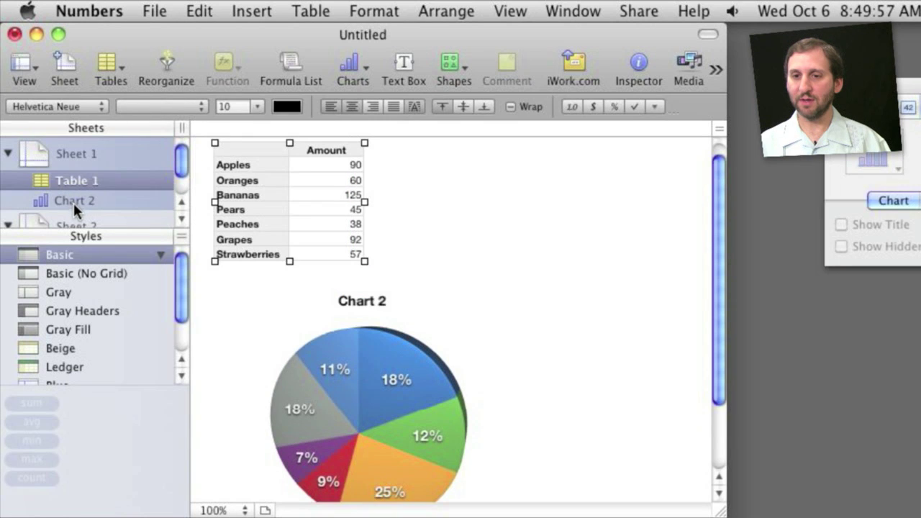
click(73, 201)
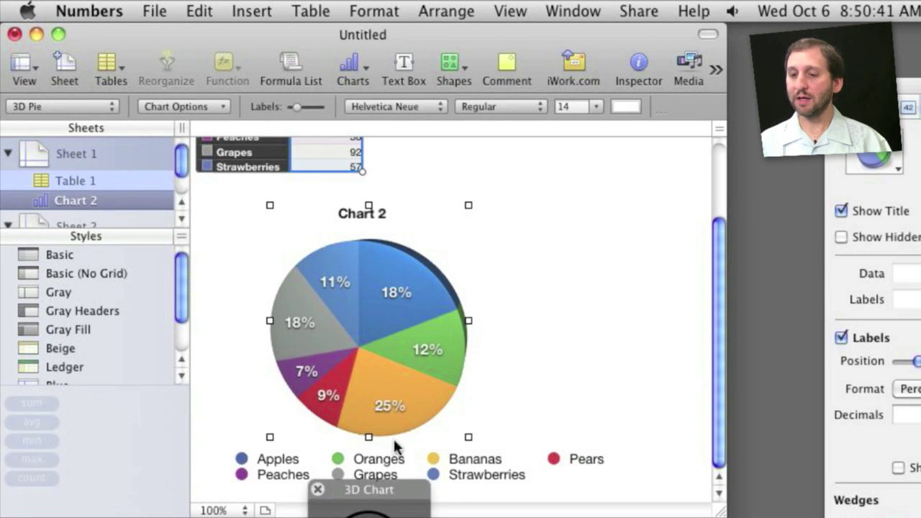
drag(386, 489, 160, 353)
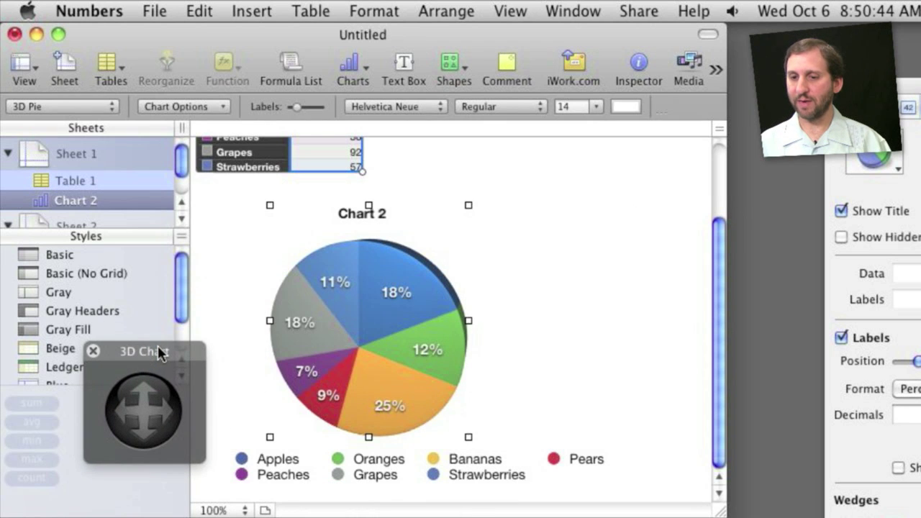
Tilt the 3D pie to a new angle and bring the Chart Inspector over the canvas
drag(151, 427, 282, 231)
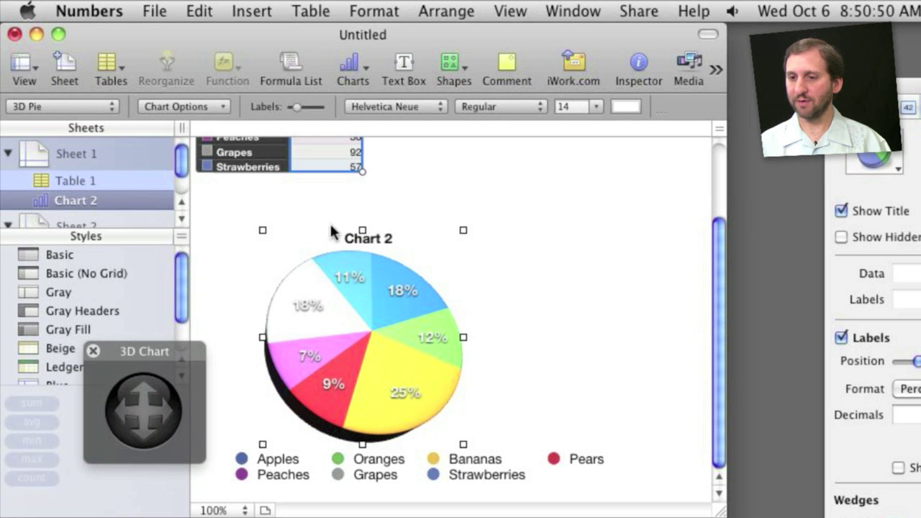
drag(912, 85, 561, 132)
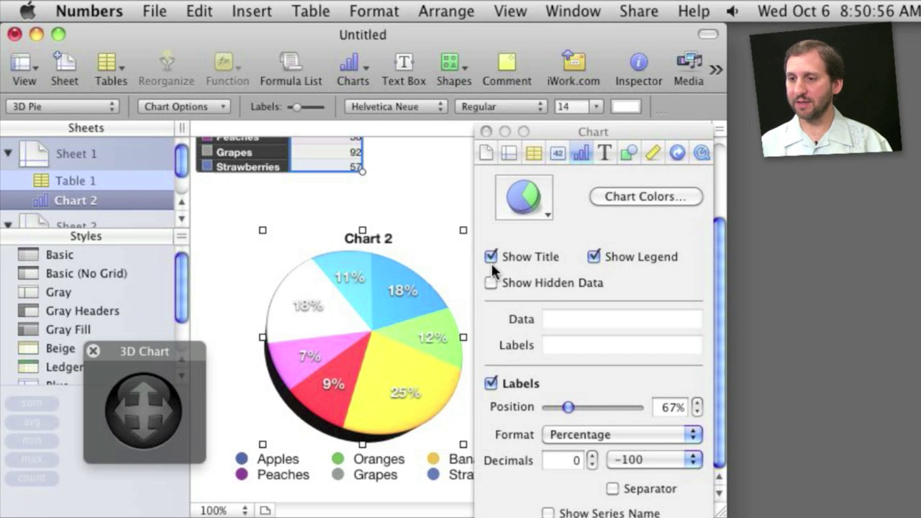
click(490, 256)
Hide the legend and show wedge labels as Number format, positioned at 69%
click(490, 257)
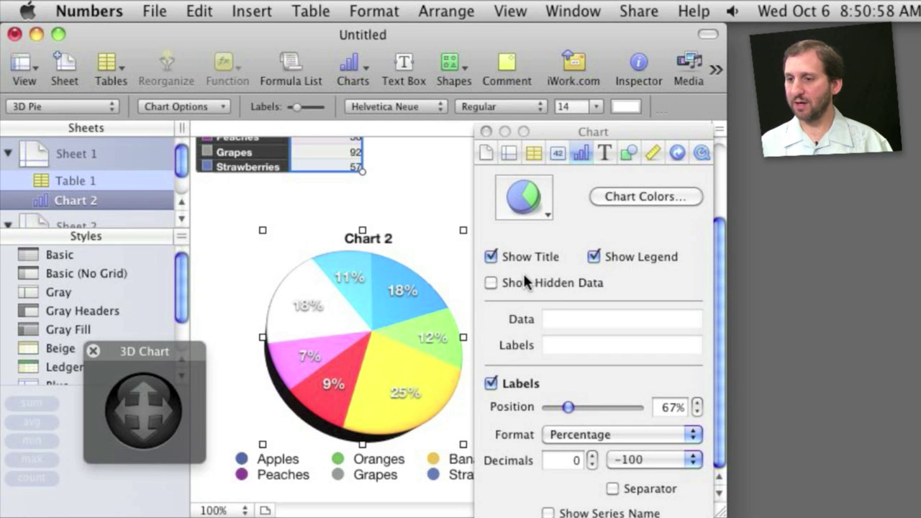
click(594, 257)
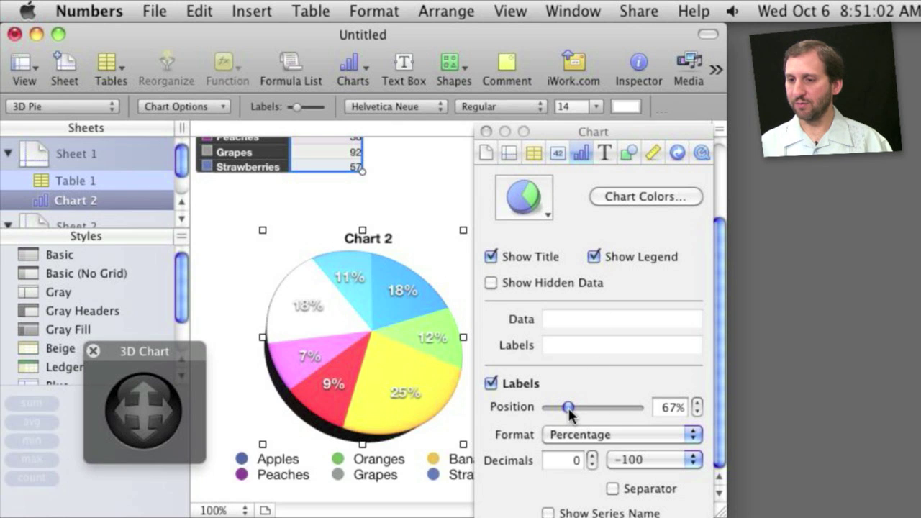
mouse_move(569, 408)
mouse_down()
mouse_move(607, 402)
mouse_move(570, 414)
mouse_up()
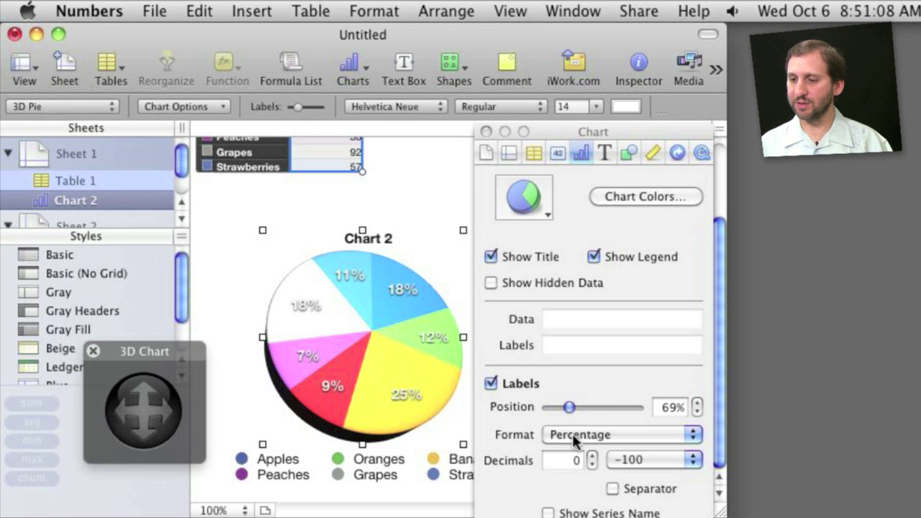
click(572, 433)
click(574, 401)
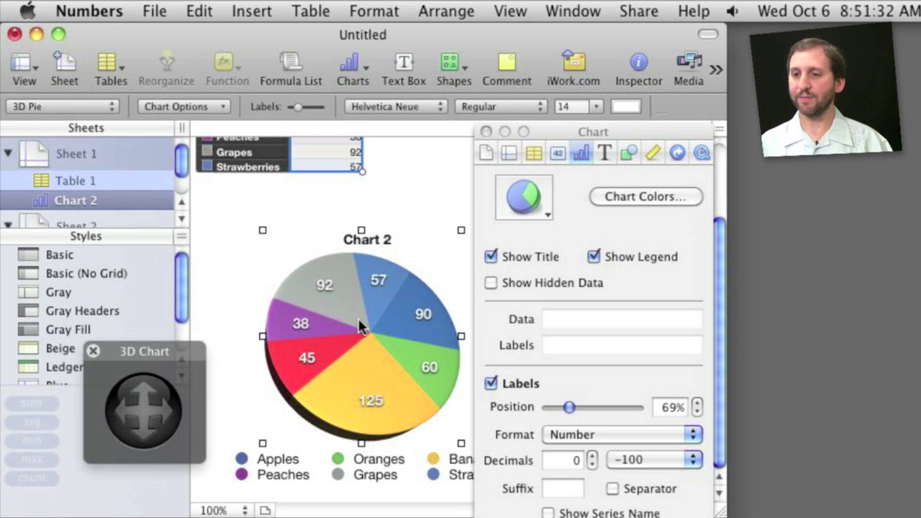
click(340, 297)
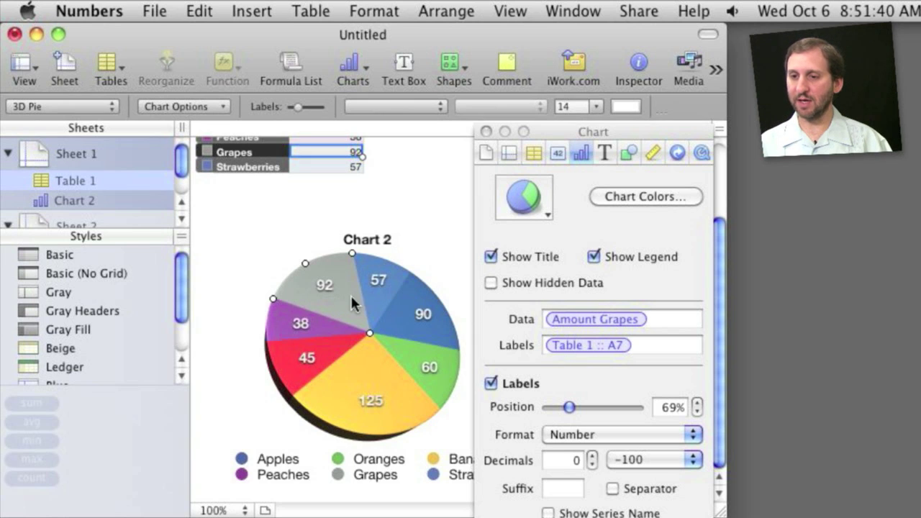
Explode the Grapes and Bananas wedges outward from the 3D pie
drag(338, 303, 286, 268)
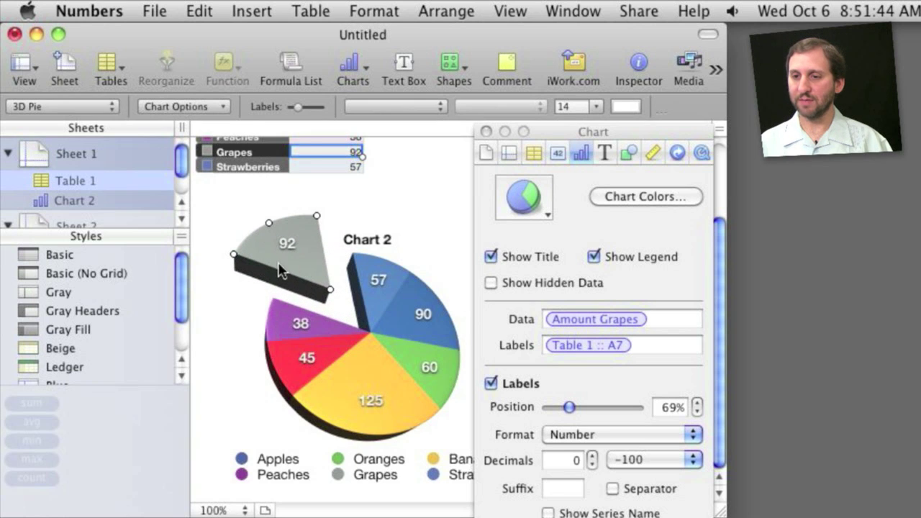
click(223, 310)
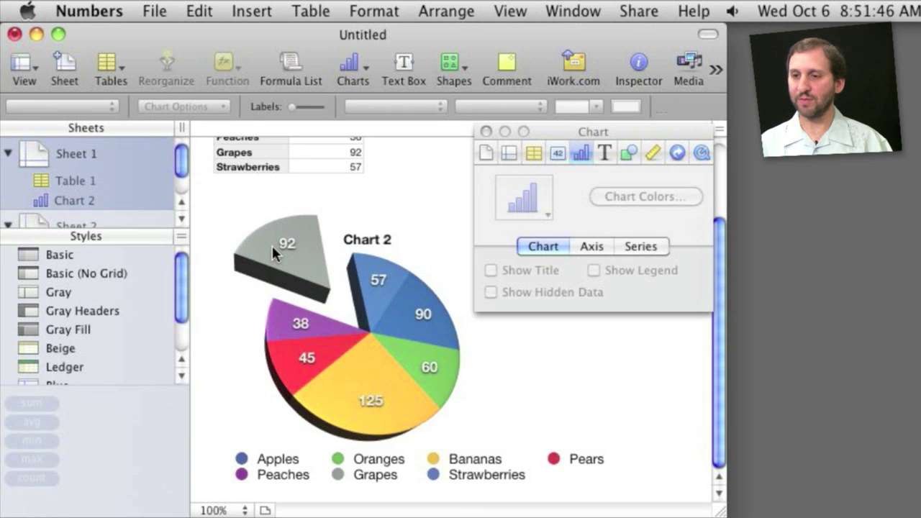
click(272, 243)
click(301, 322)
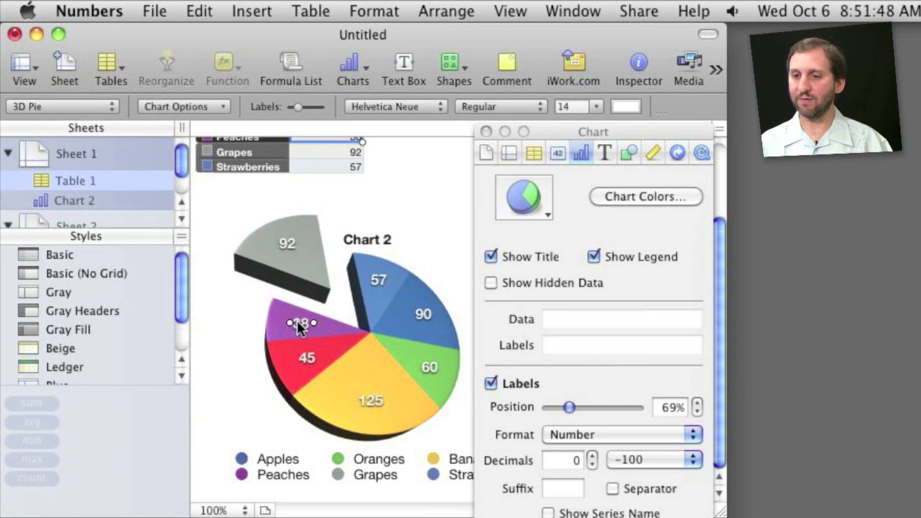
click(369, 396)
drag(317, 409, 313, 452)
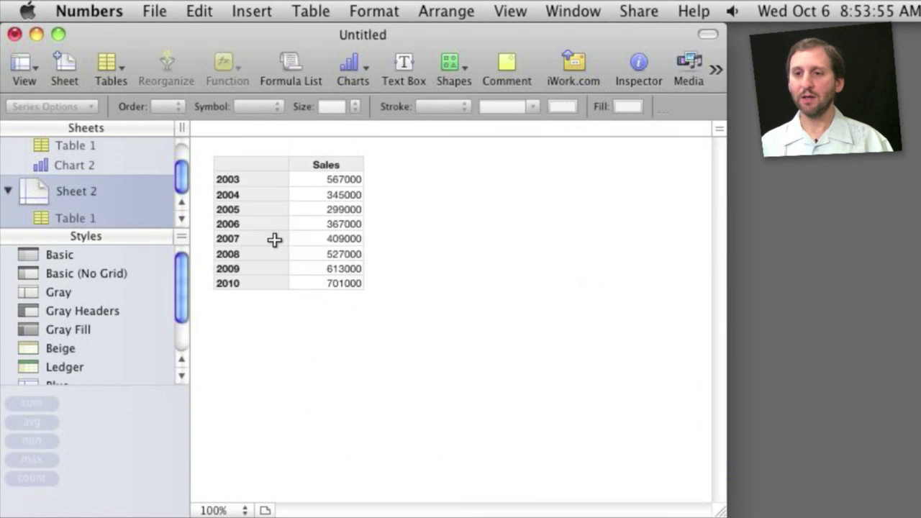
Insert a 3D area chart of the 2003–2010 yearly sales table
click(230, 166)
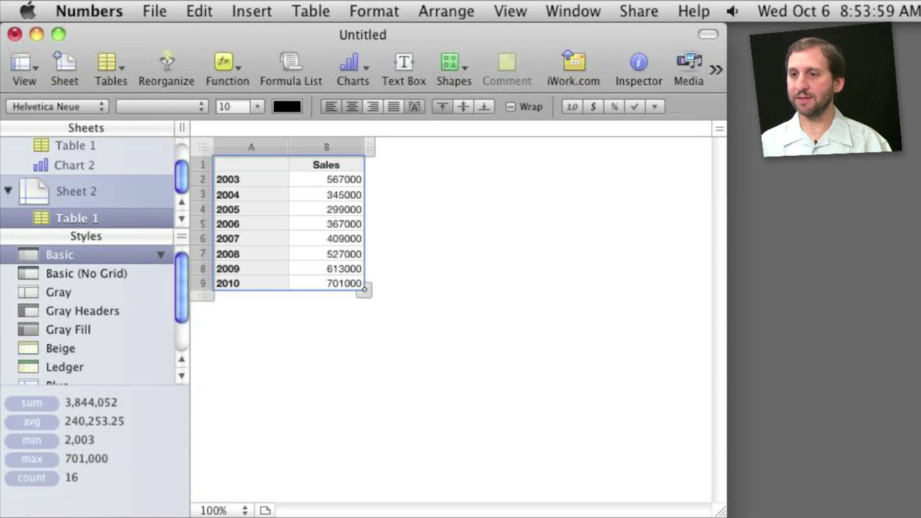
click(354, 70)
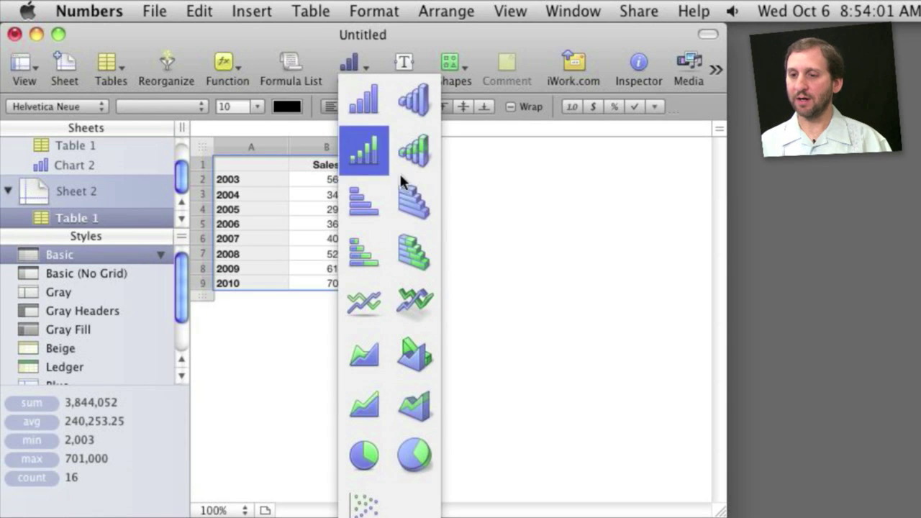
click(413, 408)
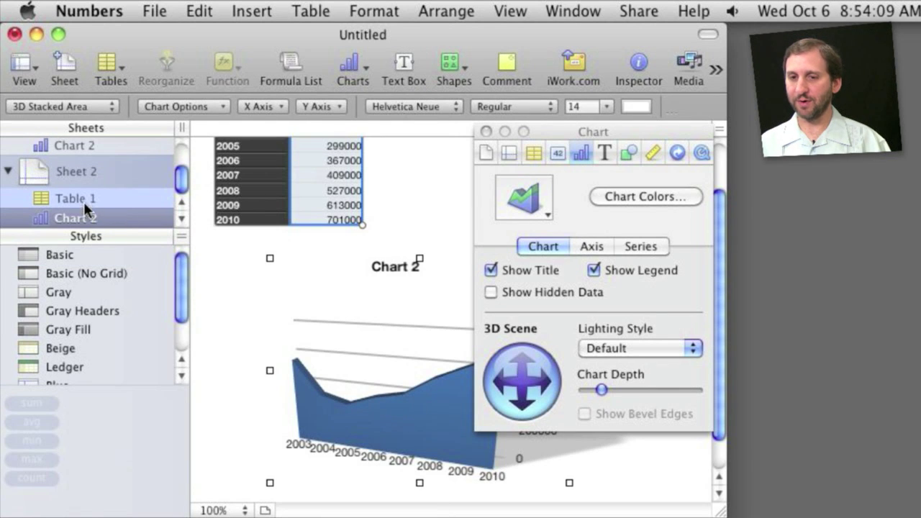
Rotate the 3D area chart, apply Glossy lighting and increase its chart depth
drag(520, 388, 652, 131)
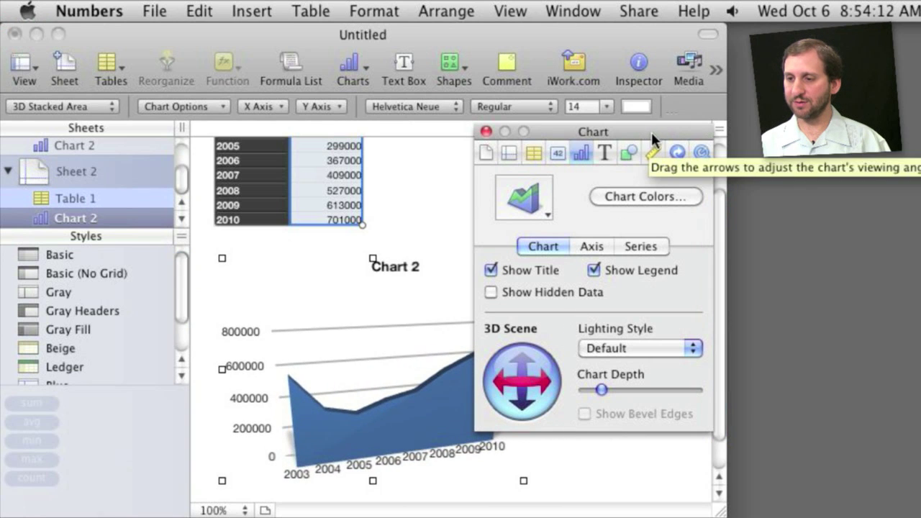
click(651, 347)
click(647, 364)
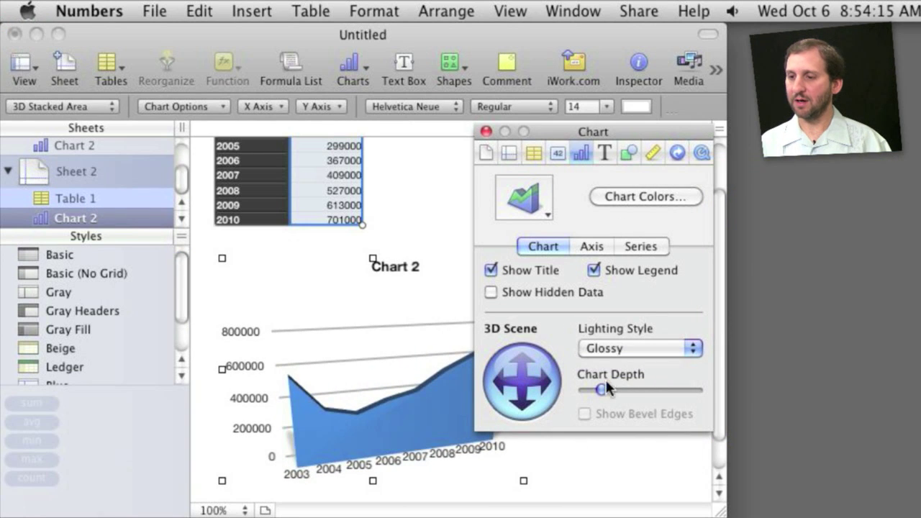
drag(607, 384, 618, 389)
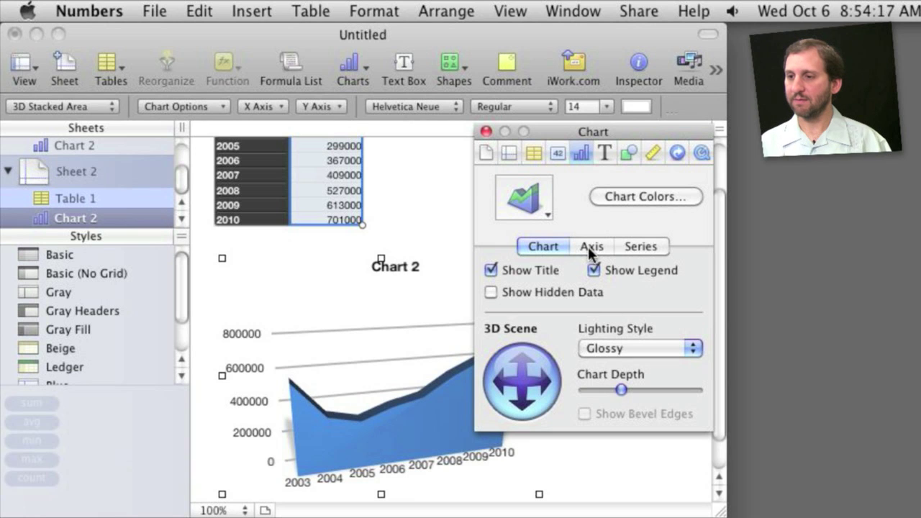
click(611, 199)
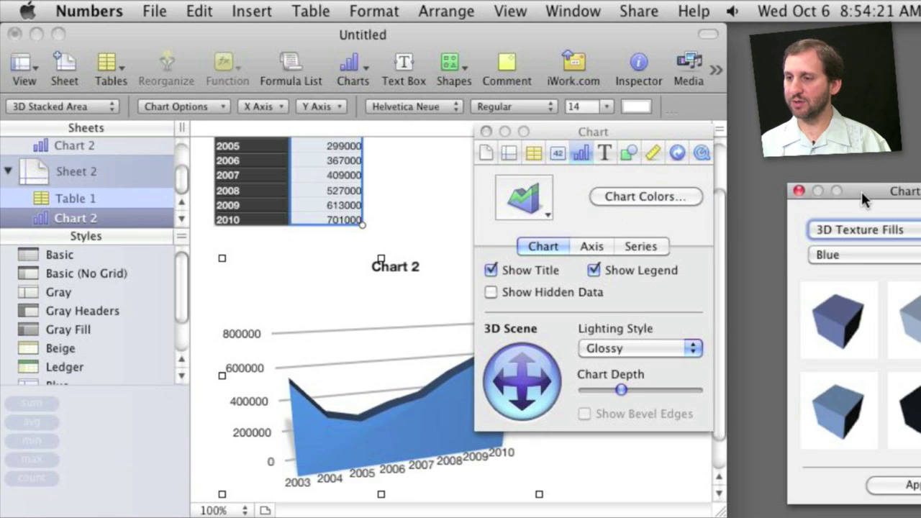
drag(862, 191, 73, 104)
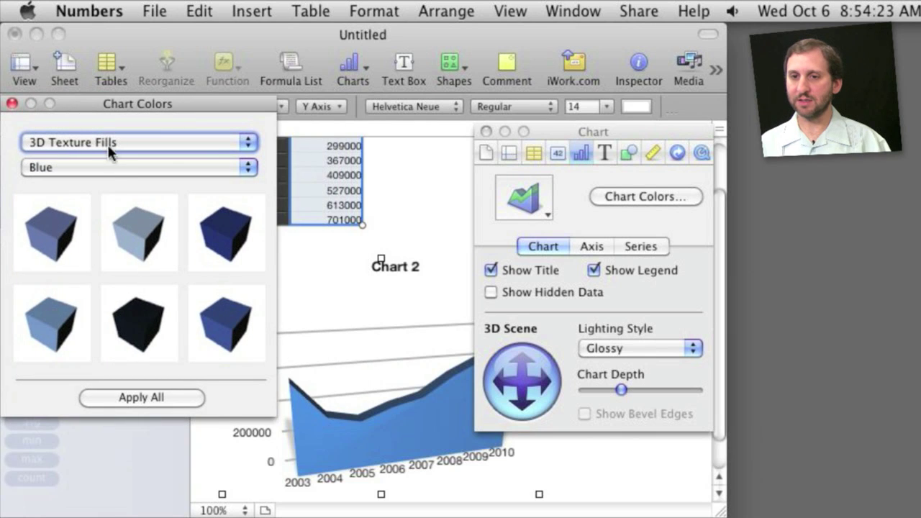
Fill the area chart with the dark green Metal texture, replacing a trial red Classic Silk fill
click(103, 166)
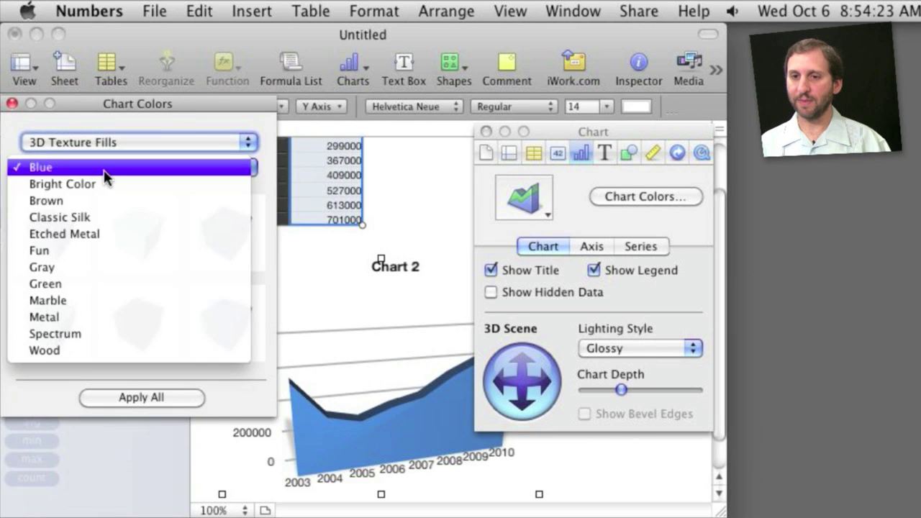
click(104, 219)
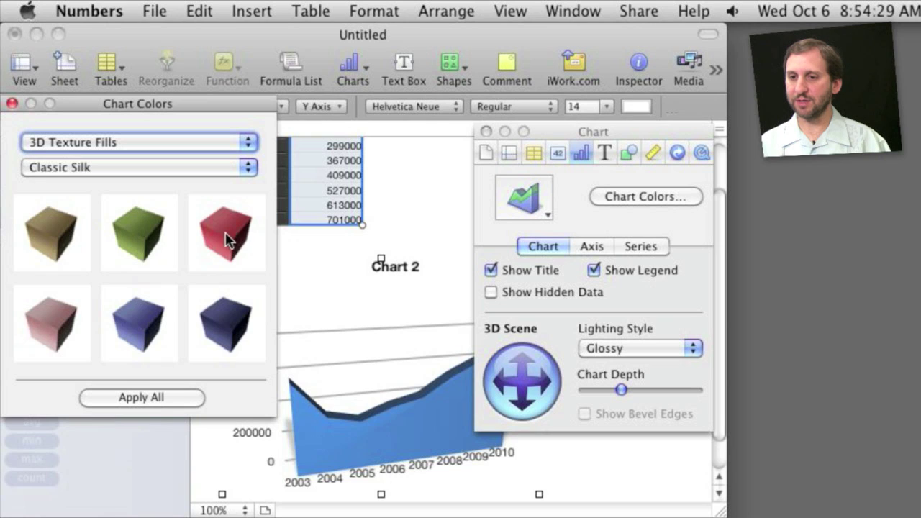
drag(226, 238, 392, 436)
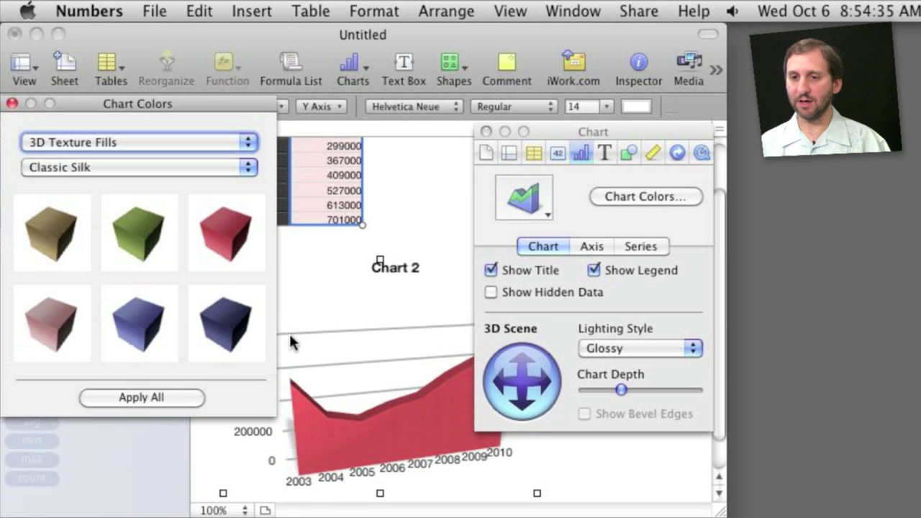
click(98, 167)
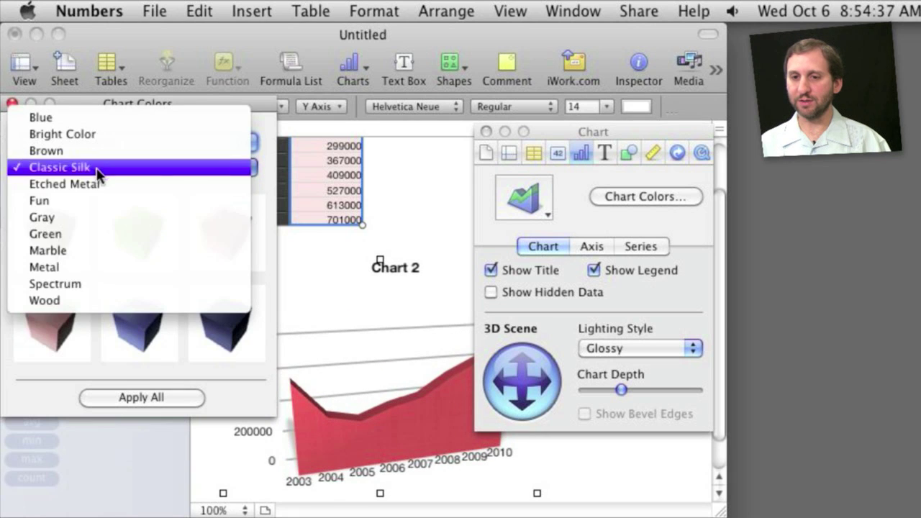
click(96, 266)
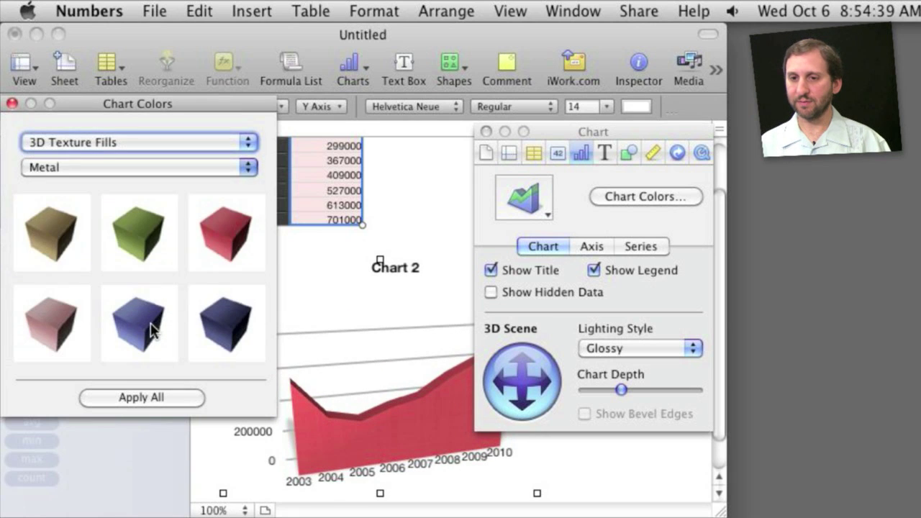
drag(348, 390, 426, 426)
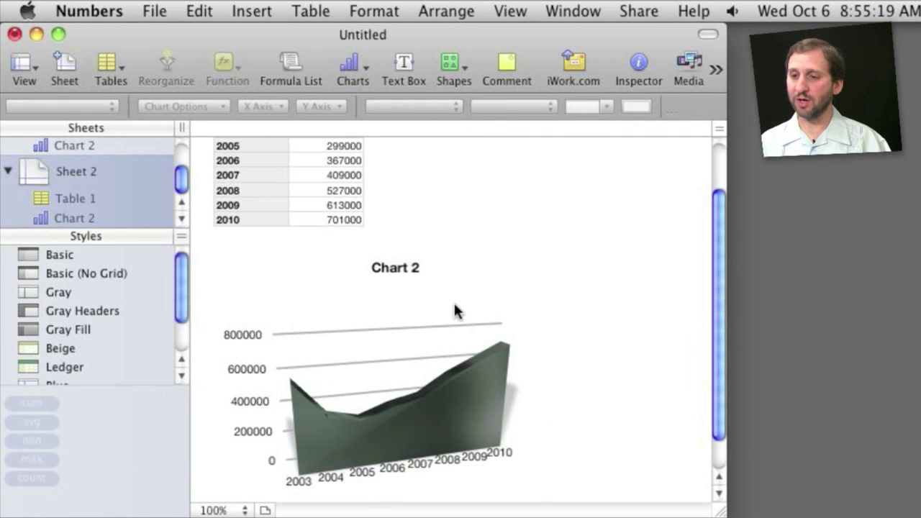
Enlarge the sales chart and move it up-right so its top aligns with the table
click(452, 300)
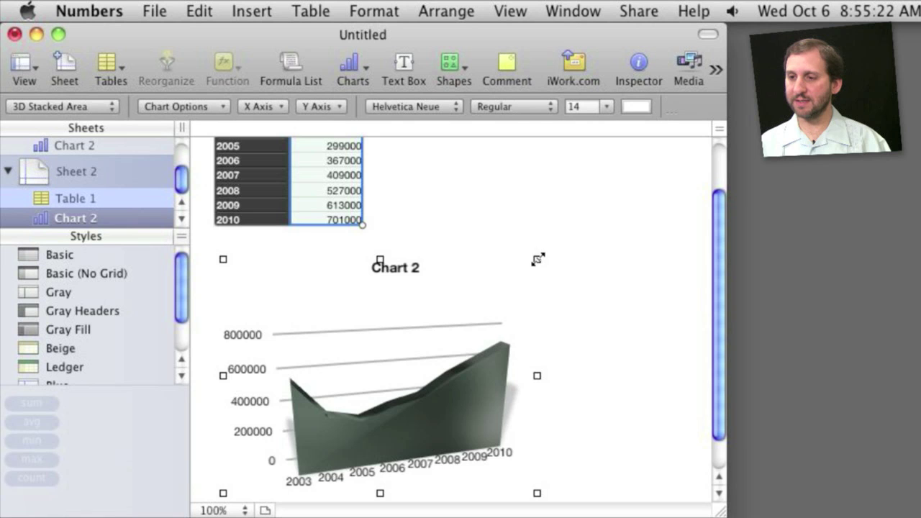
mouse_move(540, 258)
mouse_down()
mouse_move(602, 179)
mouse_move(611, 140)
mouse_move(530, 303)
mouse_move(614, 321)
mouse_move(640, 304)
mouse_move(642, 261)
mouse_move(631, 314)
mouse_move(525, 260)
mouse_up()
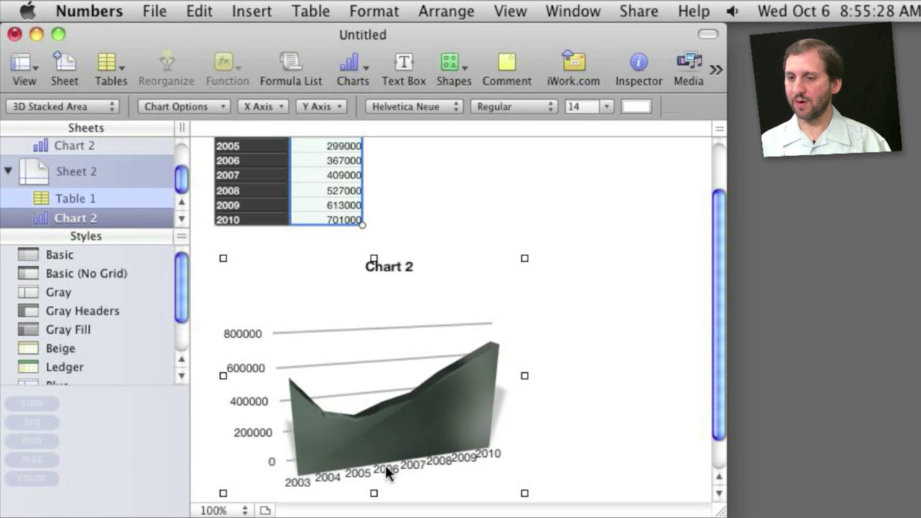
drag(386, 467, 551, 268)
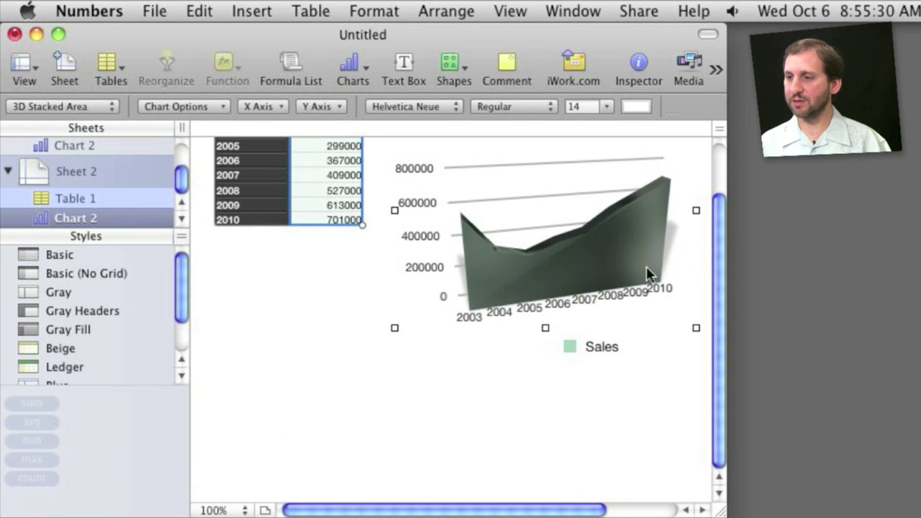
scroll(727, 262, up, 3)
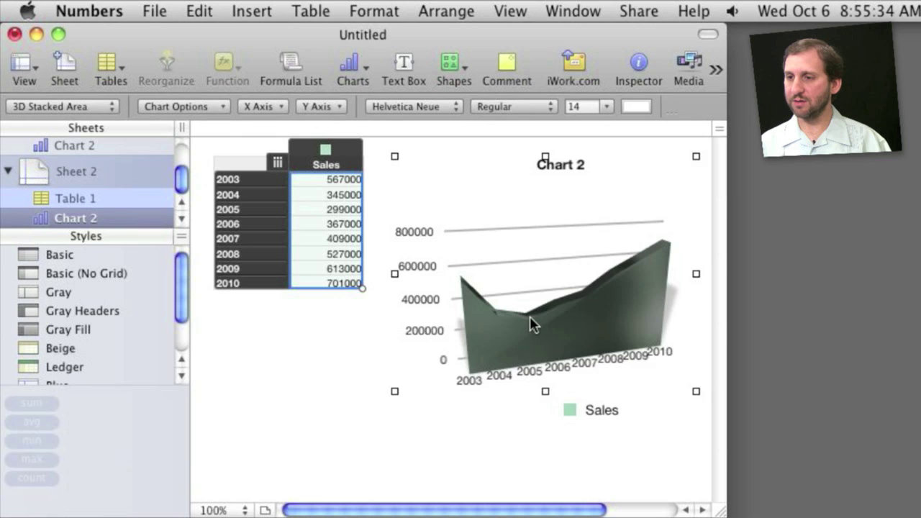
drag(530, 323, 520, 294)
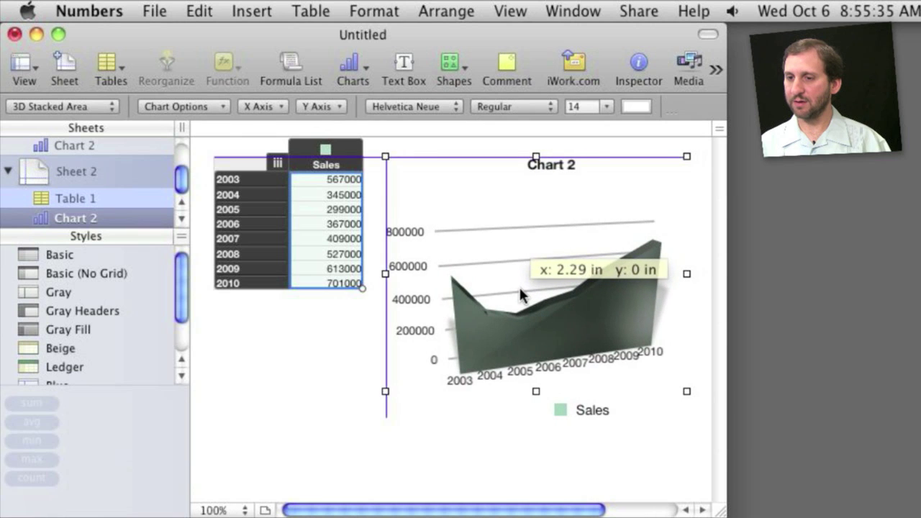
Move the Sales table down so it sits beside the chart
click(283, 363)
click(275, 238)
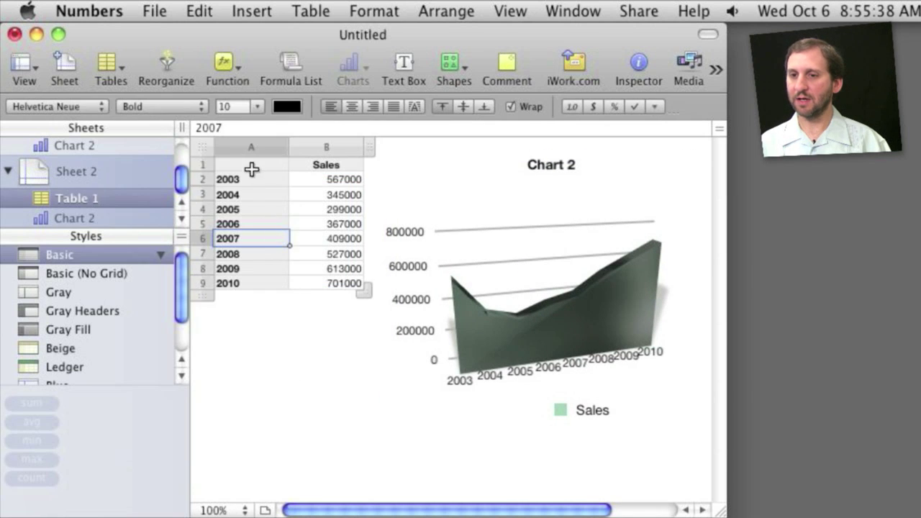
drag(205, 177, 217, 235)
click(222, 161)
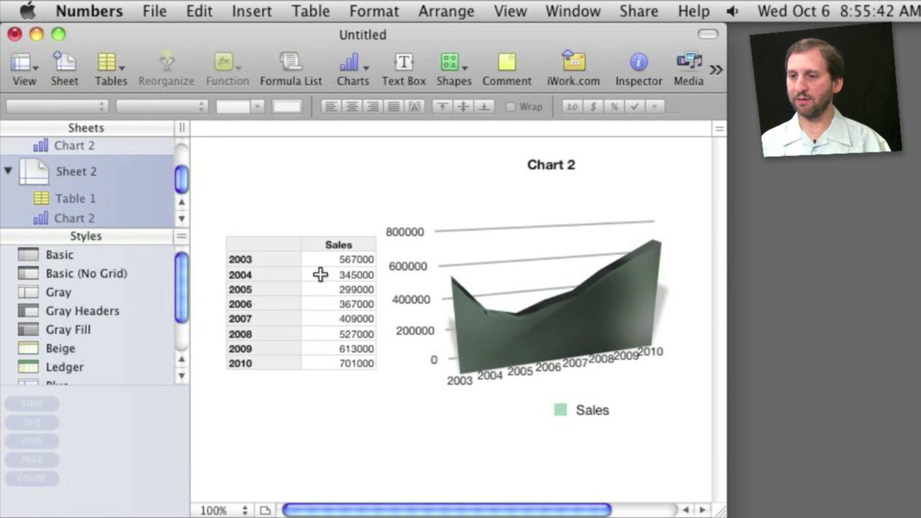
Replace the chart title Chart 2 with 'My Chart'
click(552, 167)
click(552, 167)
double_click(557, 169)
triple_click(566, 170)
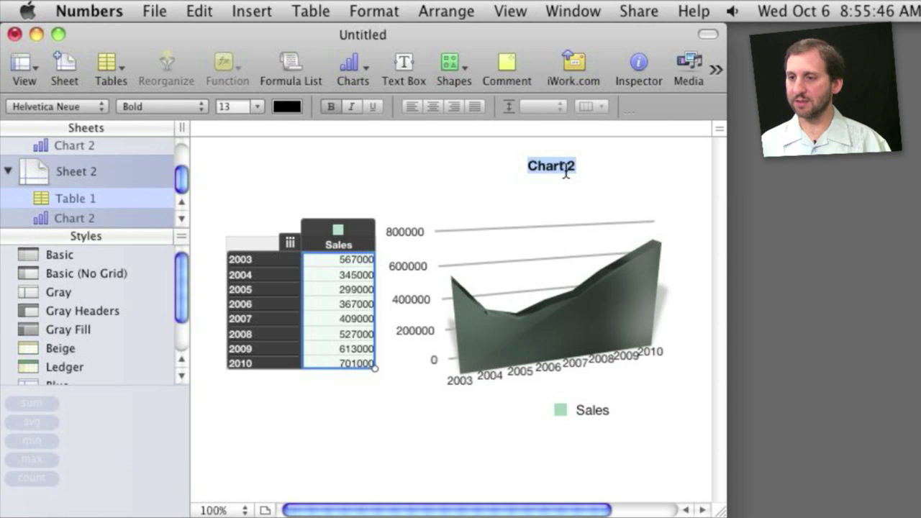
text(My Chart)
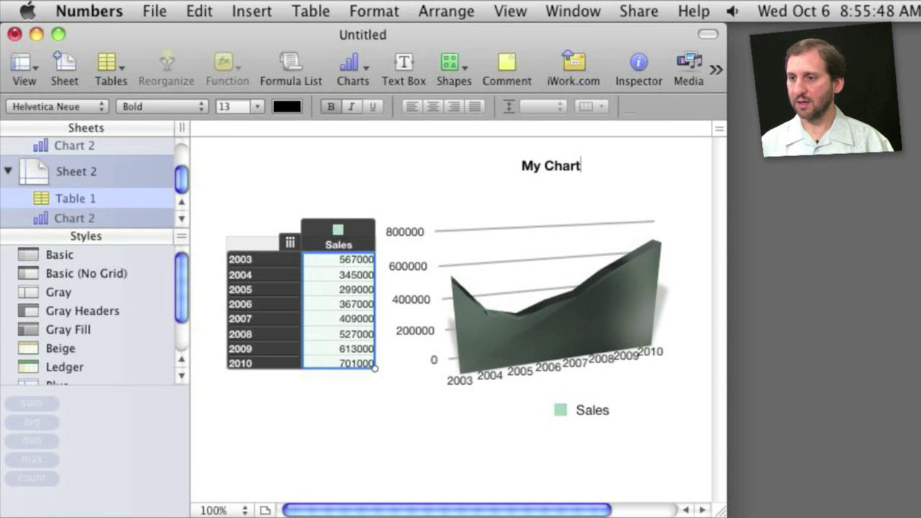
key(Escape)
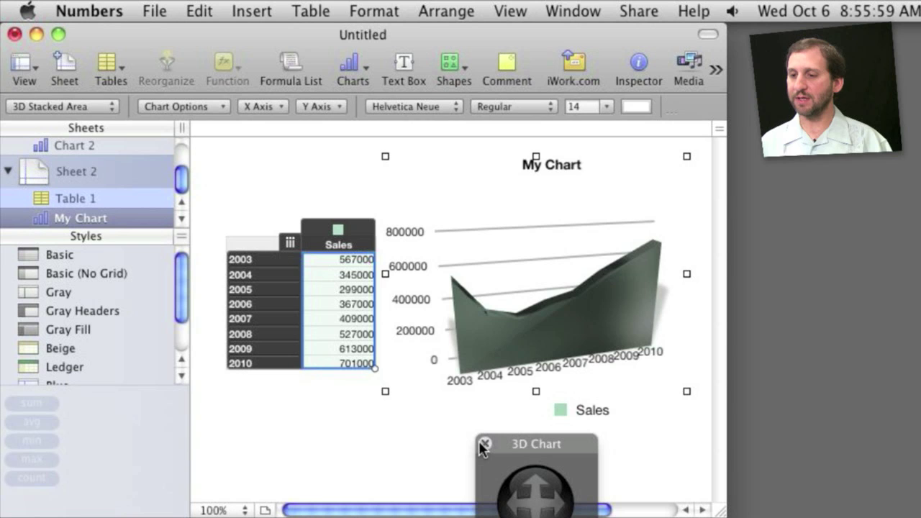
Show the Inspector and change the yearly sales chart to 3D Stacked Column
click(510, 11)
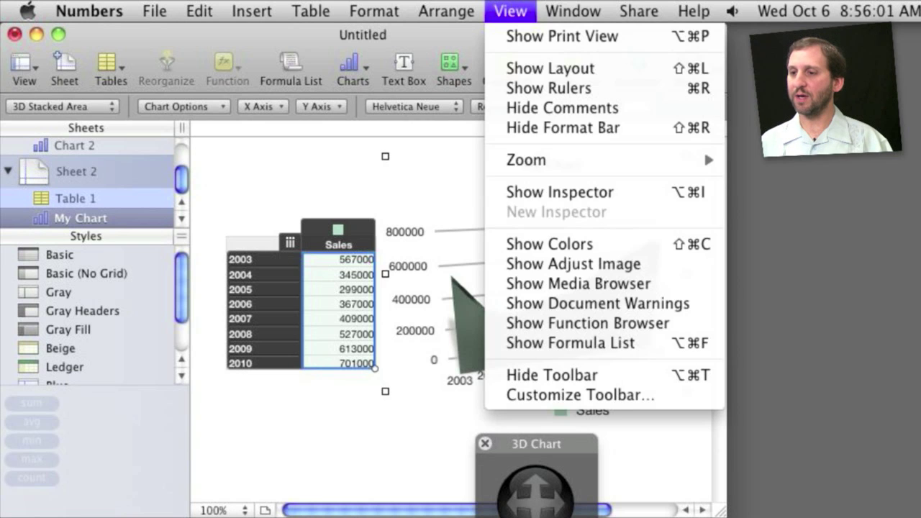
click(543, 190)
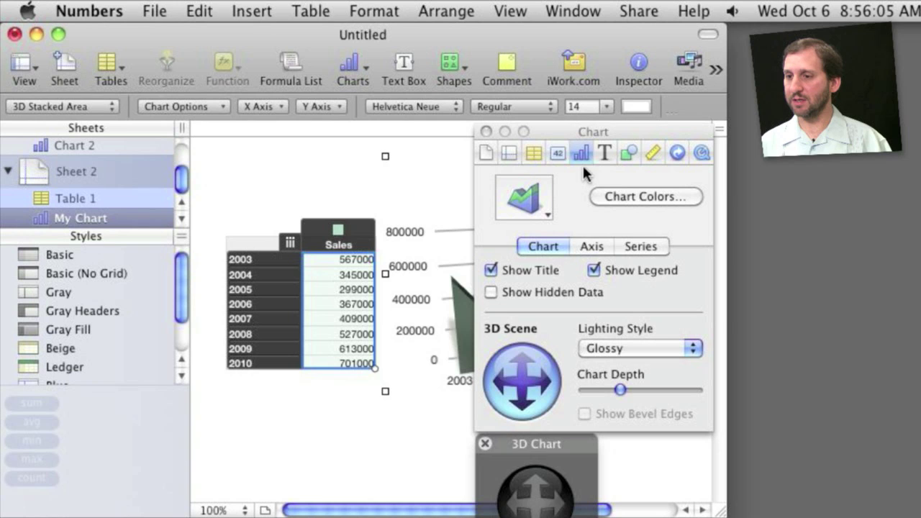
click(543, 204)
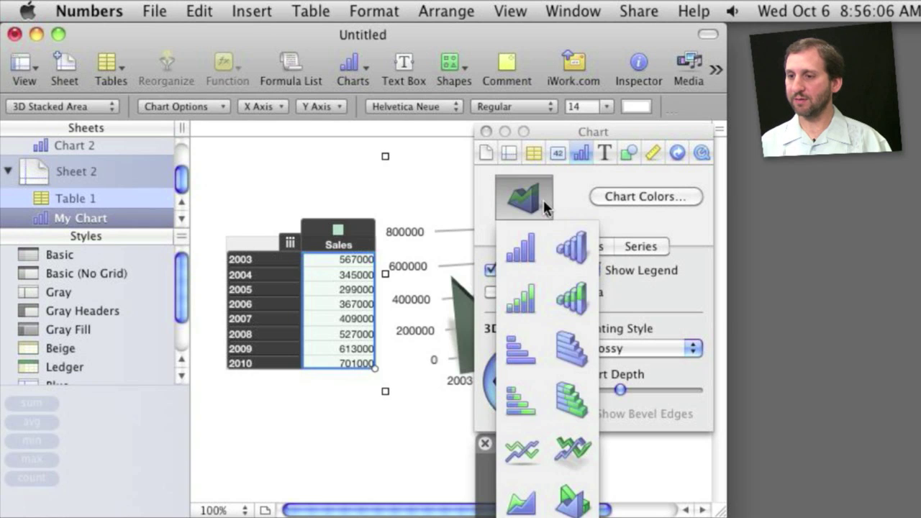
click(576, 295)
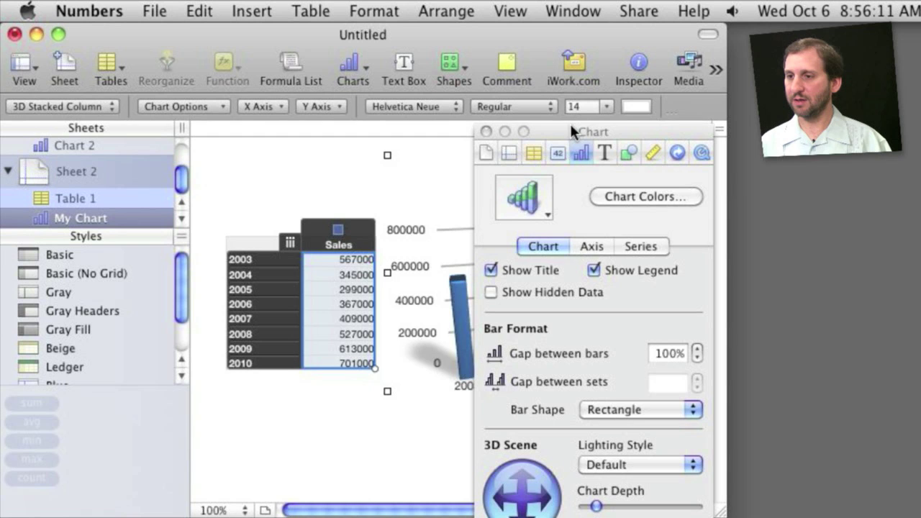
Switch the chart to flat 2D Stacked Column, then to another 3D chart type
drag(561, 128, 171, 134)
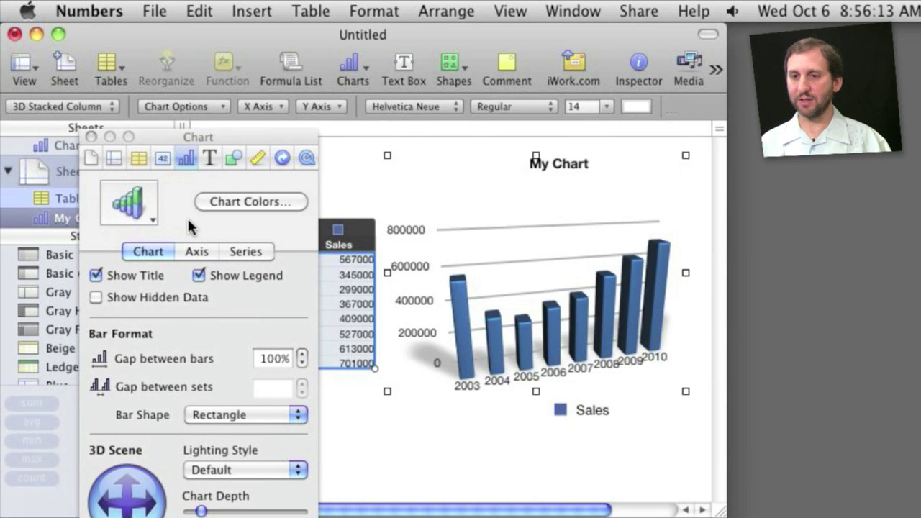
click(142, 212)
click(132, 290)
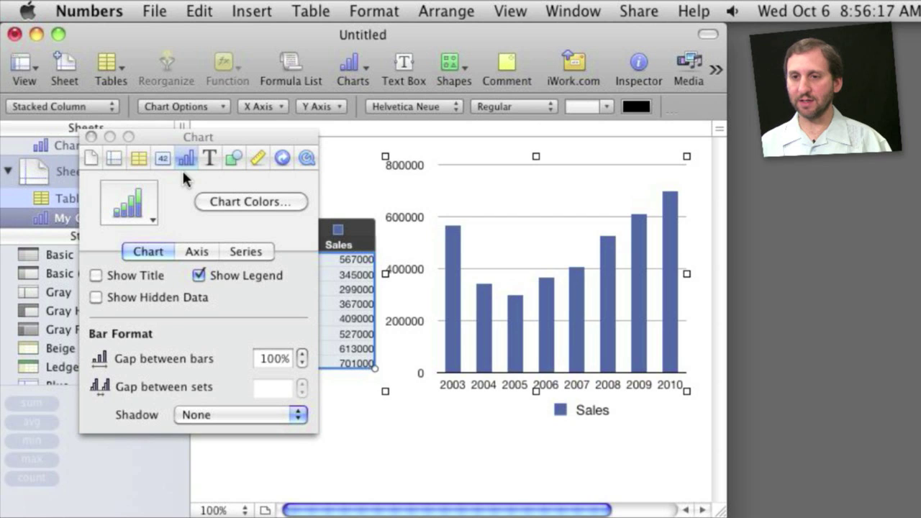
click(154, 214)
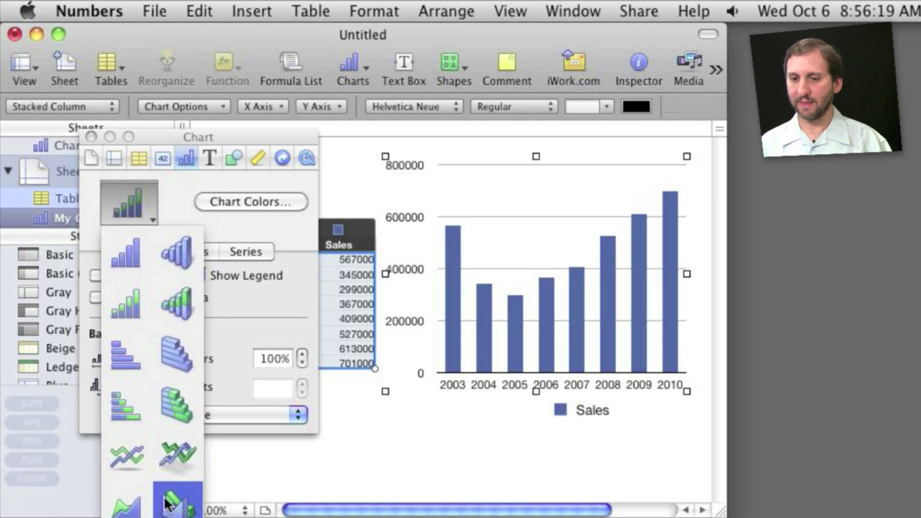
click(179, 454)
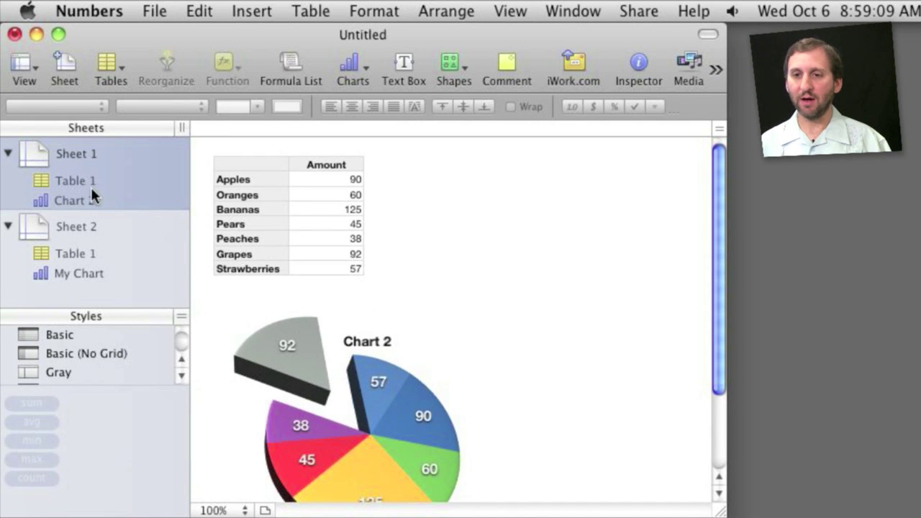
Add Sheet 4, delete its empty Table 1, and start moving Chart 2 onto it
click(70, 55)
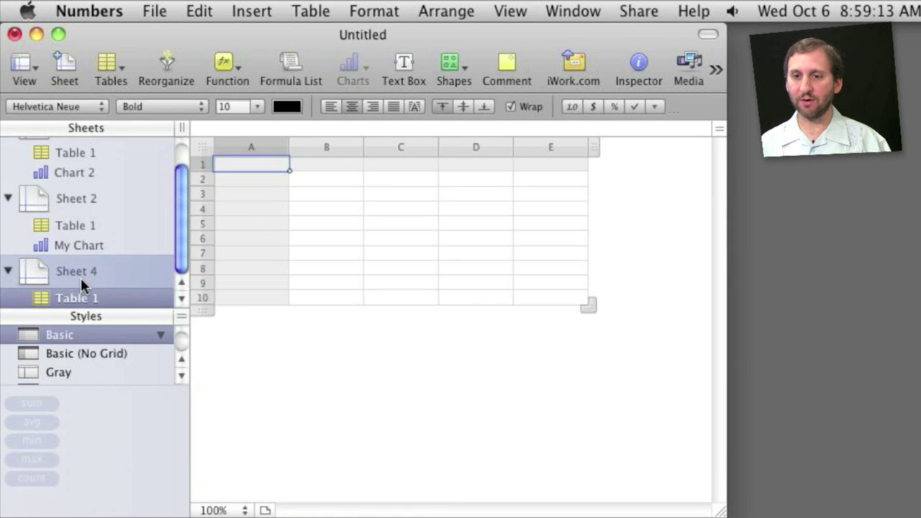
click(78, 298)
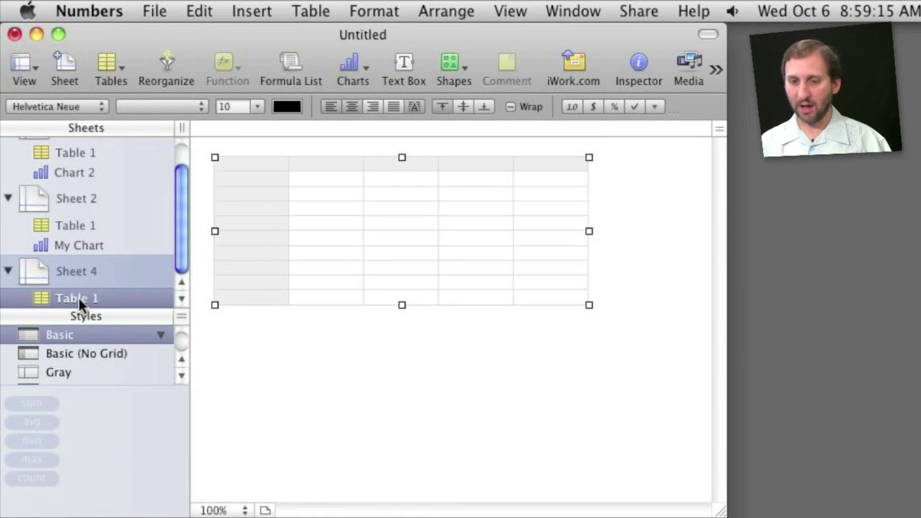
key(Delete)
click(84, 195)
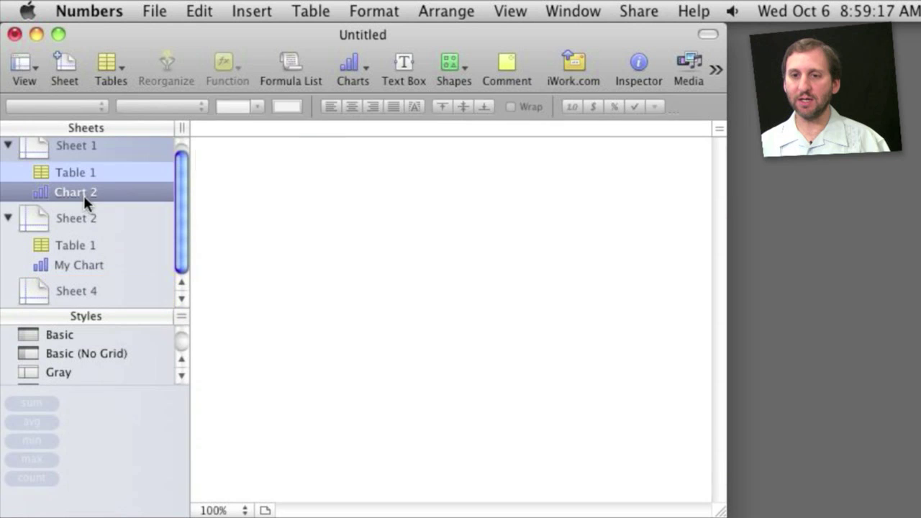
drag(71, 190, 73, 295)
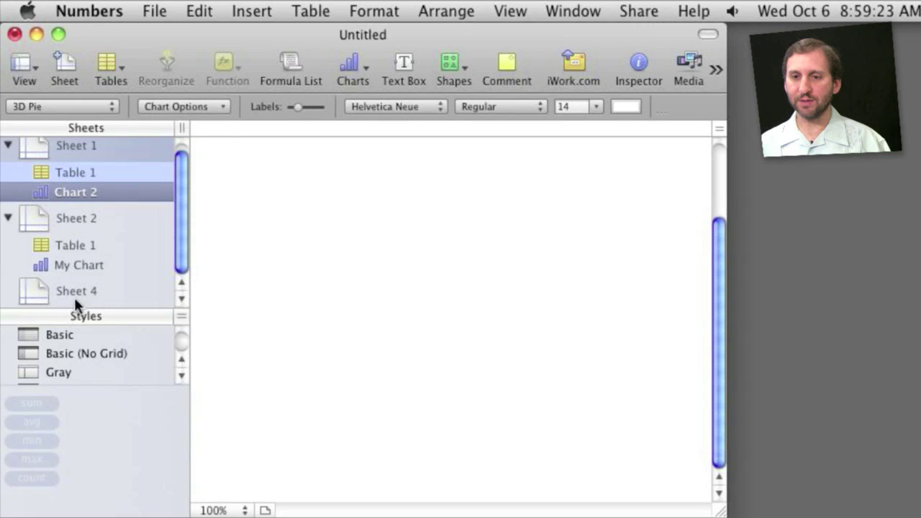
Drop Chart 2 under Sheet 4 and confirm Sheet 1 now holds only the fruit table
click(65, 282)
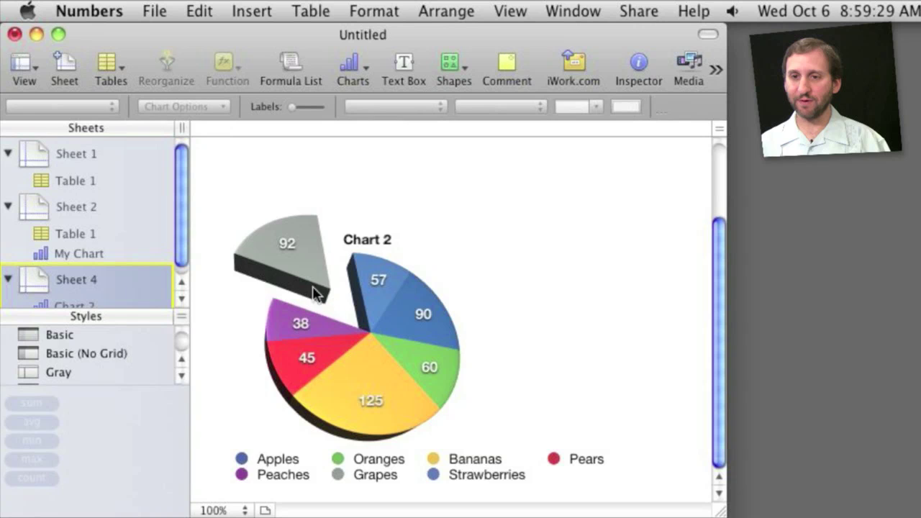
click(81, 155)
click(82, 278)
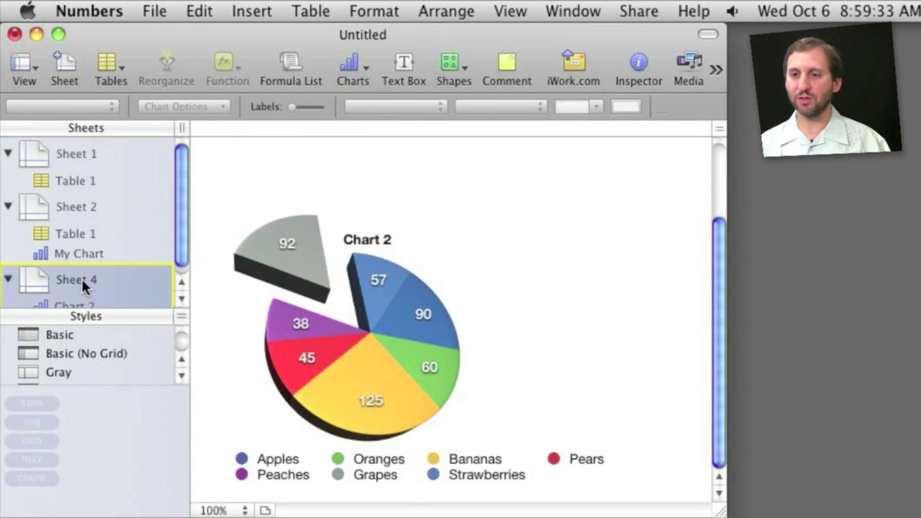
Drag the exploded 3D pie chart into place on the Sheet 4 page
click(382, 274)
drag(367, 348, 467, 281)
drag(717, 277, 718, 141)
drag(546, 339, 446, 314)
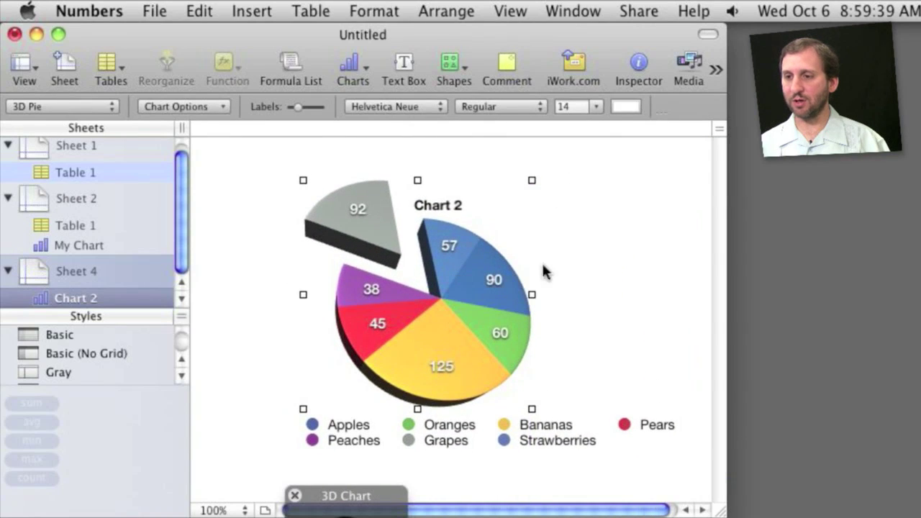
click(599, 222)
click(481, 322)
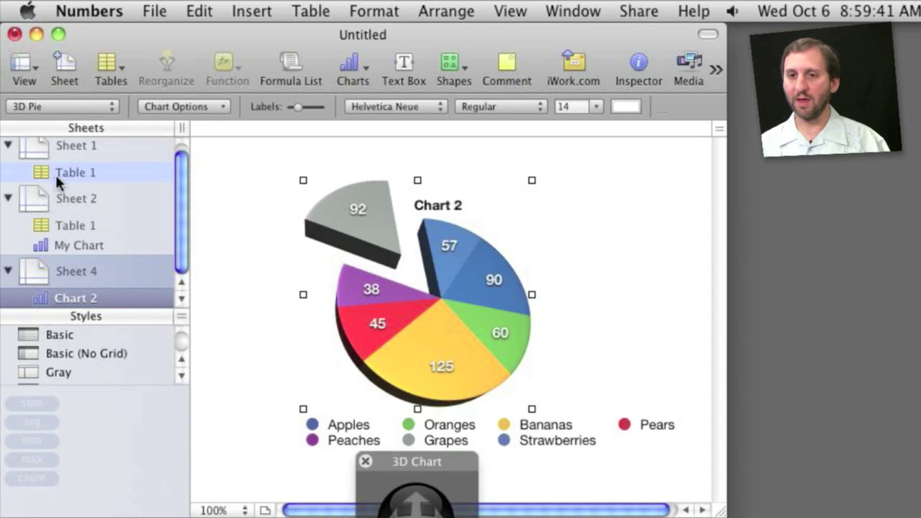
Change the Peaches amount in cell B6 from 38 to 138 and check the enlarged pie slice on Sheet 4
click(70, 145)
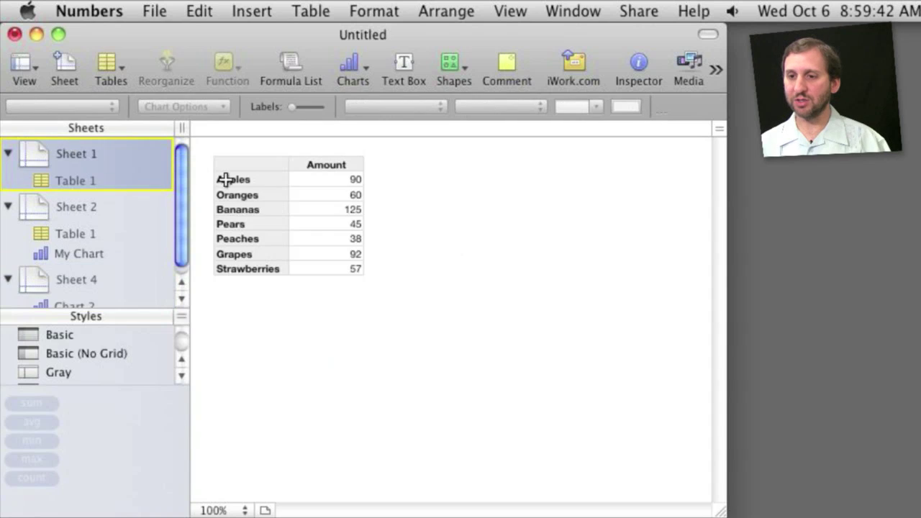
click(346, 240)
double_click(342, 239)
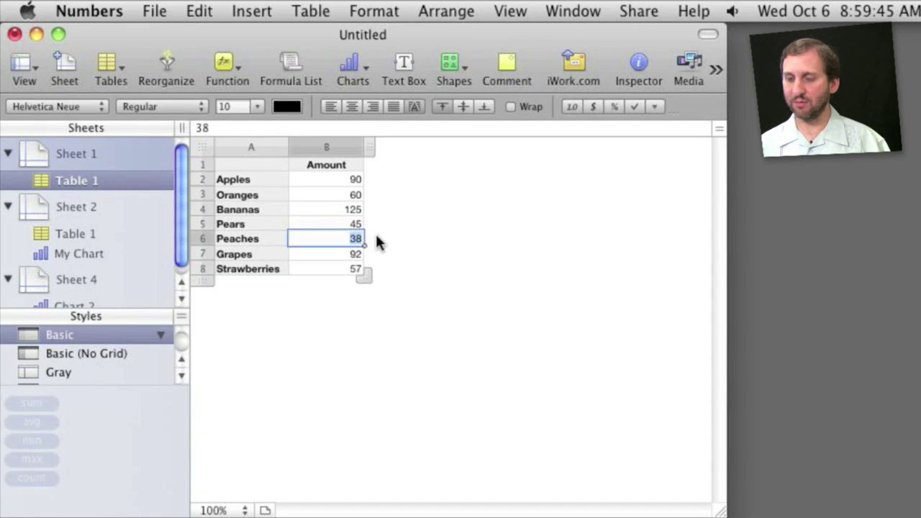
text(138)
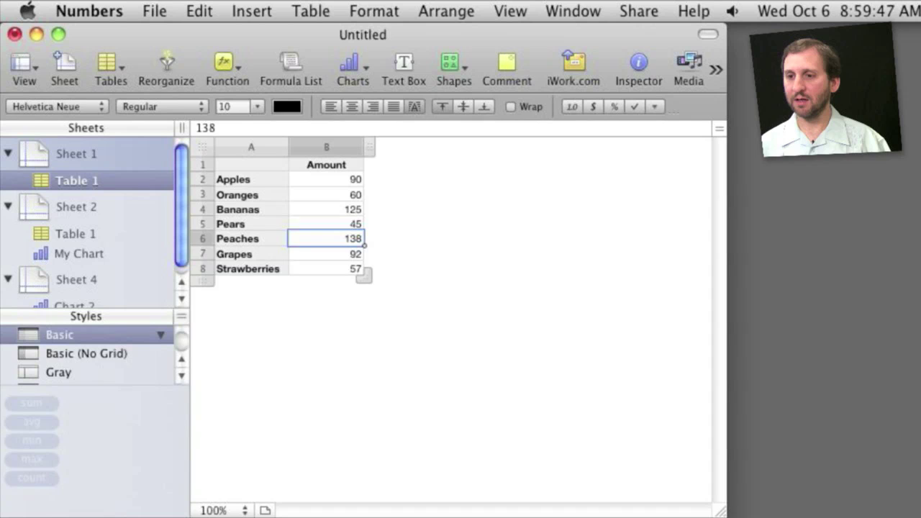
key(Return)
click(76, 300)
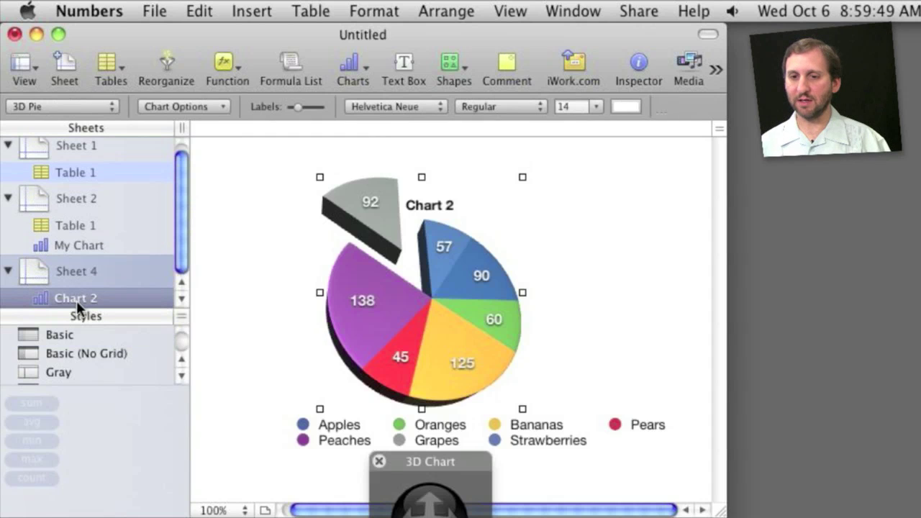
click(368, 299)
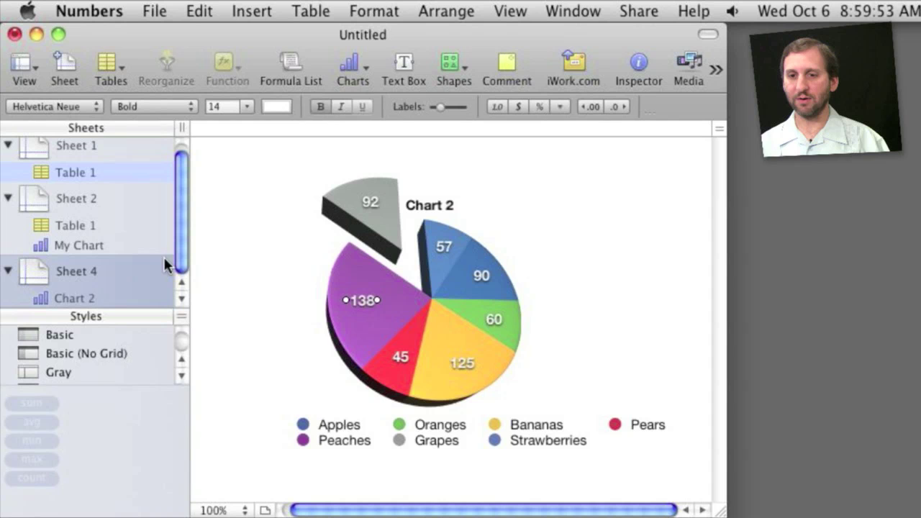